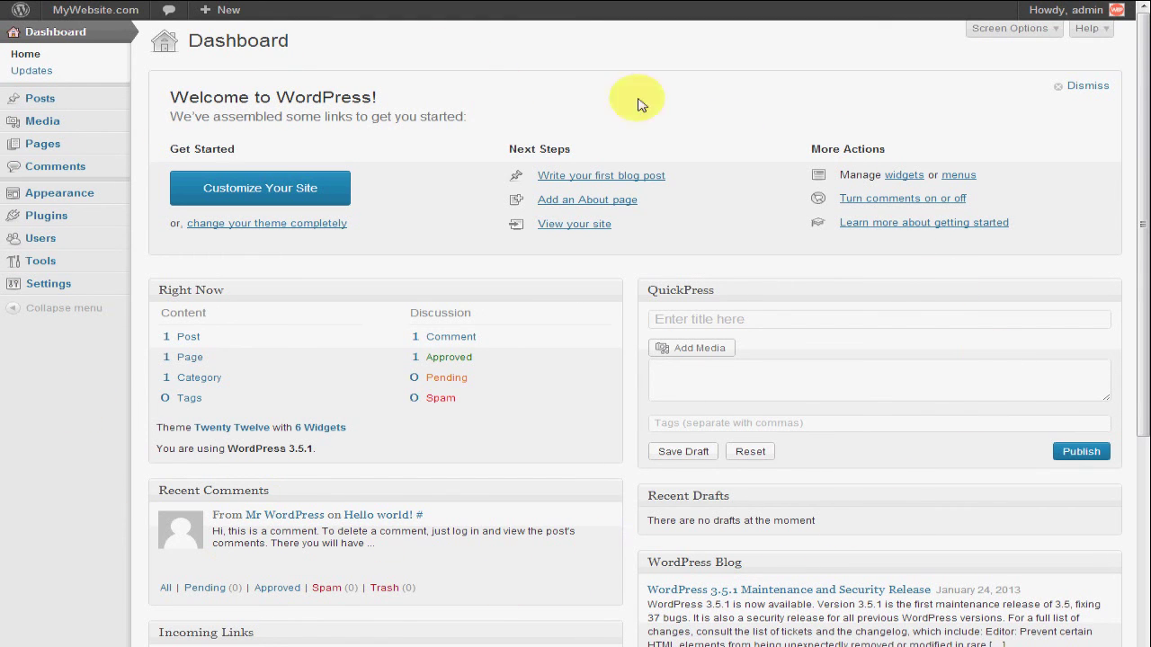
Start a new blog post from the site dashboard.
{"action": "left_click", "coordinate": [95, 9]}
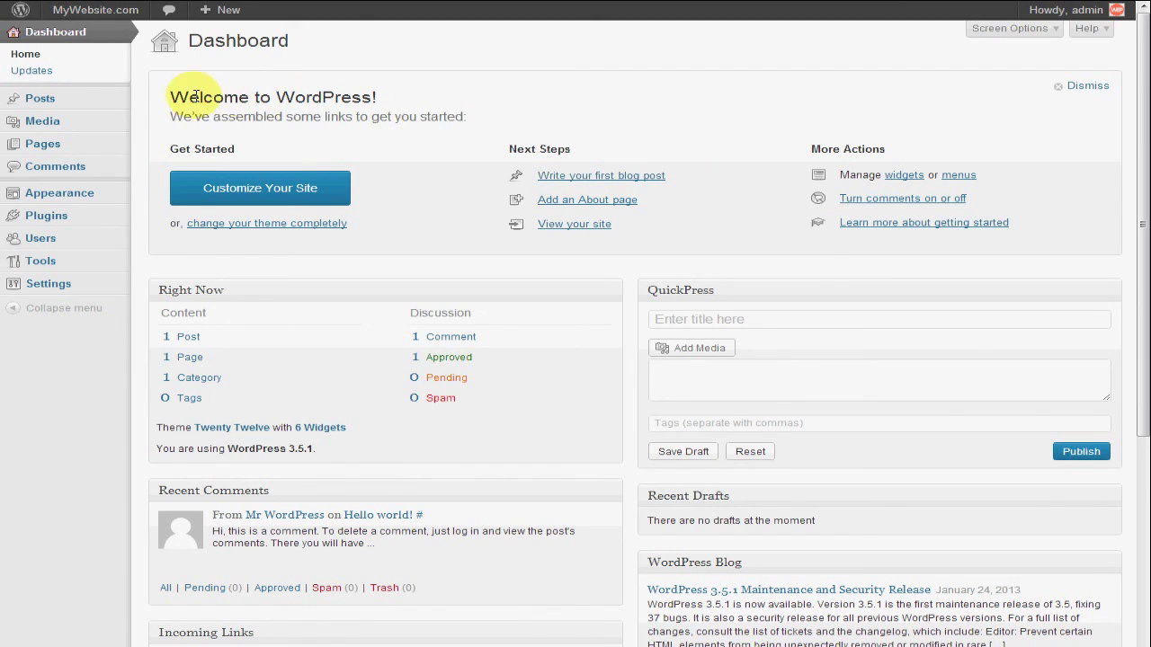
{"action": "mouse_move", "coordinate": [75, 103]}
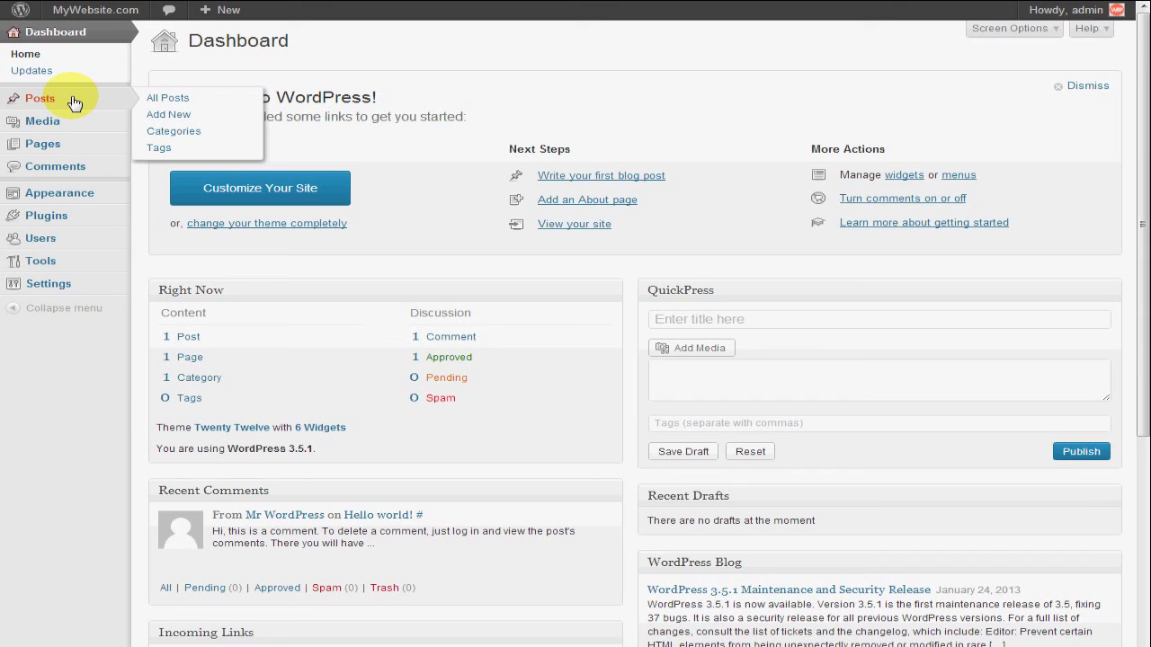
{"action": "left_click", "coordinate": [170, 115]}
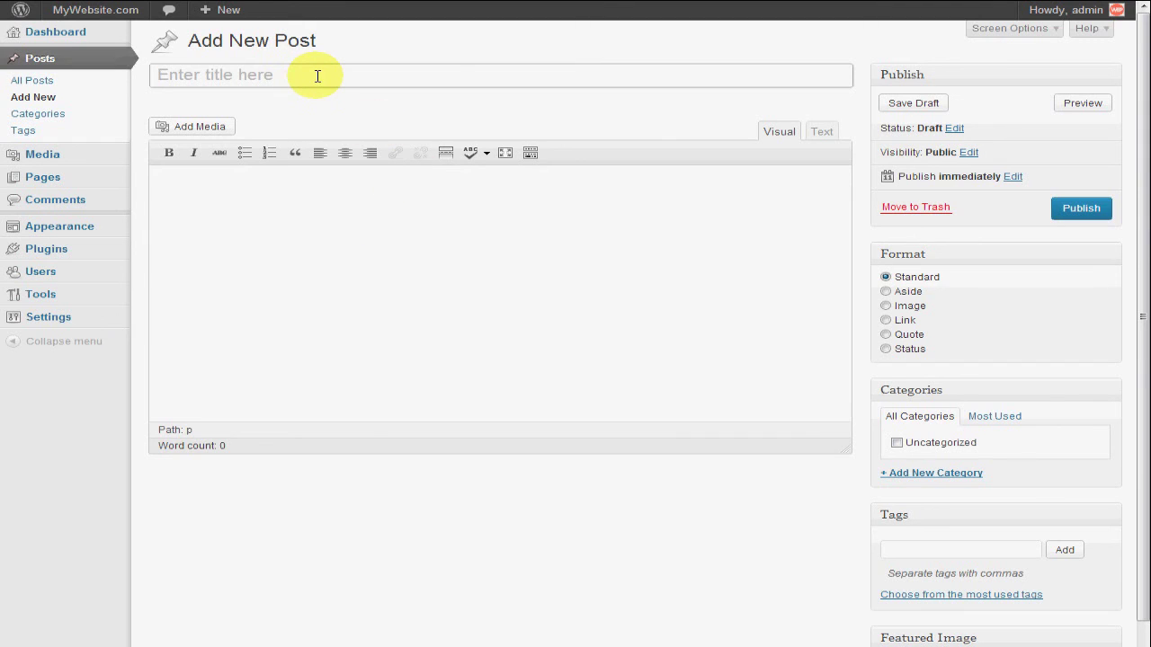
{"action": "left_click", "coordinate": [328, 231]}
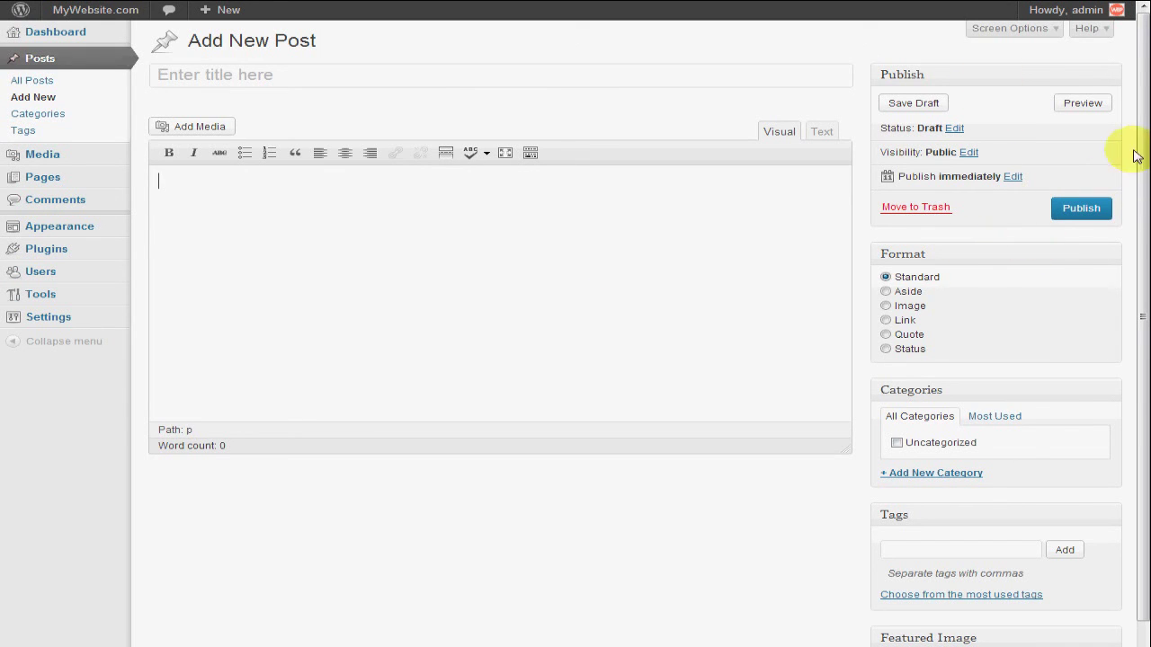
{"action": "left_click_drag", "start_coordinate": [1142, 148], "coordinate": [1138, 90]}
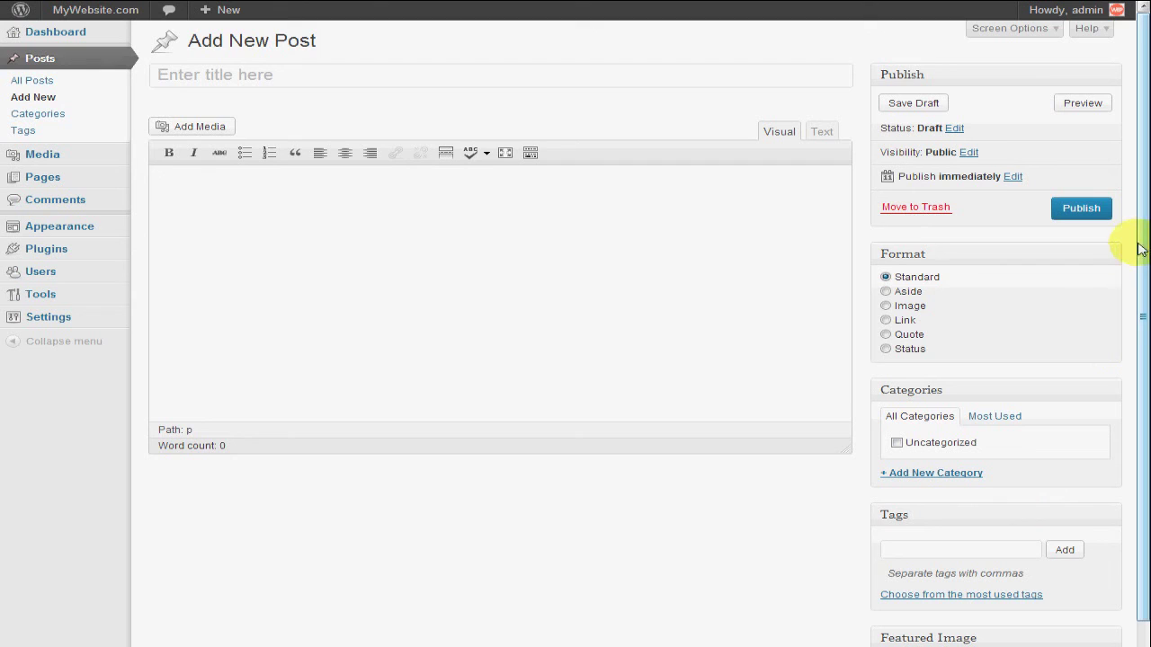
{"action": "left_click_drag", "start_coordinate": [1138, 257], "coordinate": [1130, 206]}
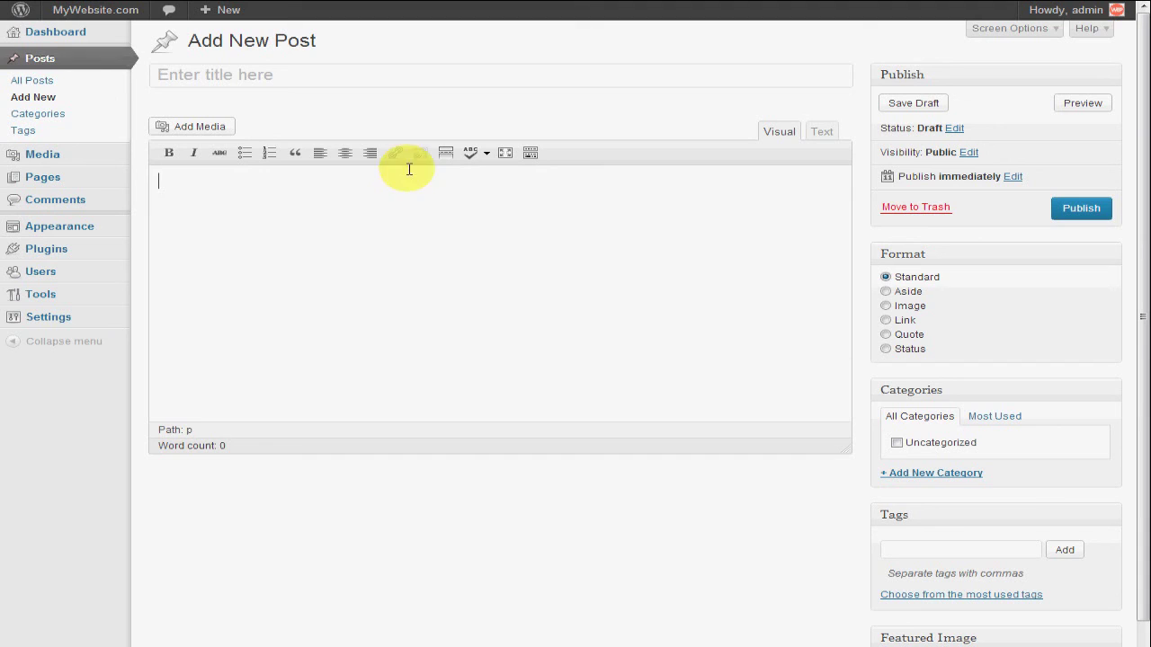
Title the post "This is my first blog post" and enter "This is my first blog description..." as its content.
{"action": "left_click", "coordinate": [325, 74]}
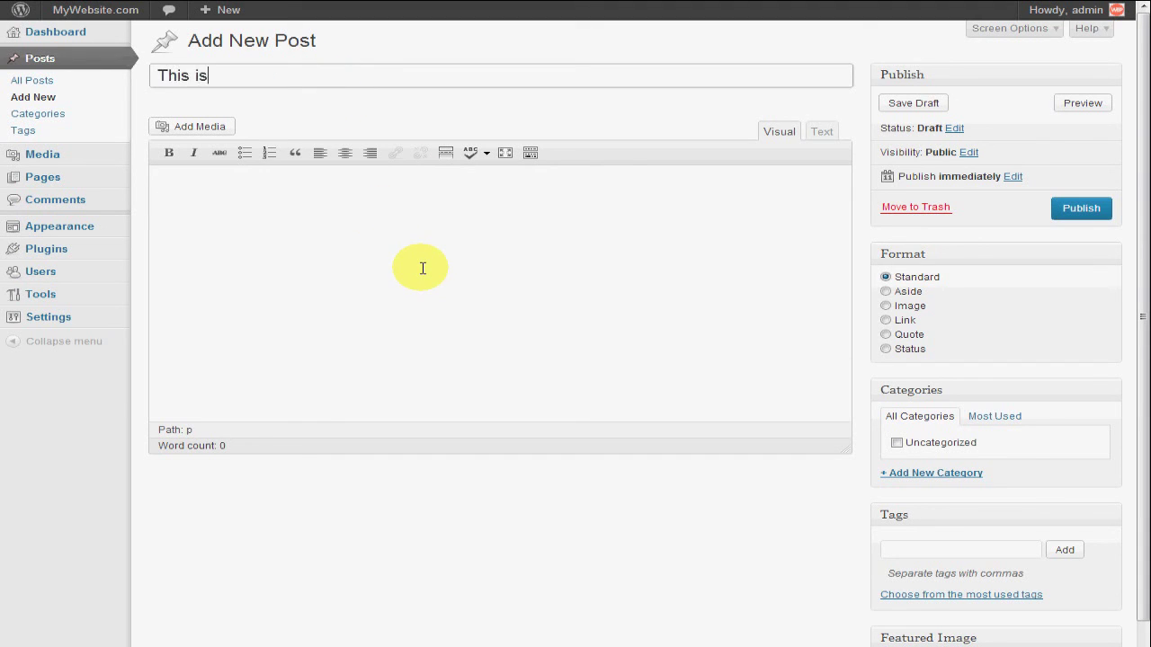
{"action": "type", "text": "This is my first blog post."}
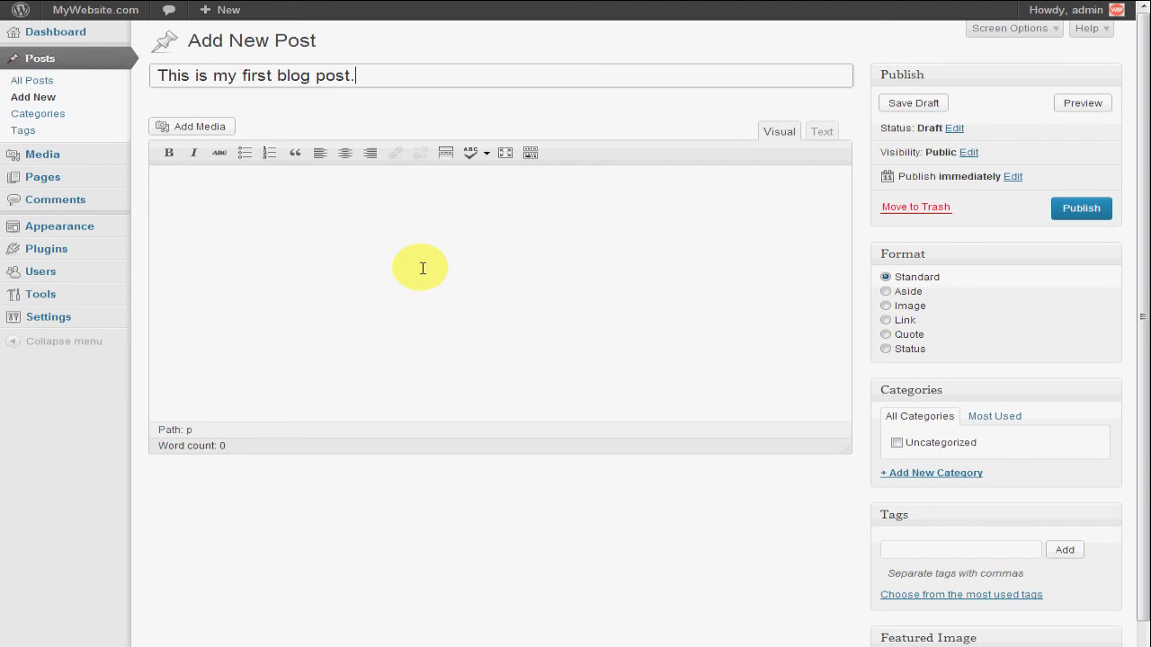
{"action": "left_click", "coordinate": [423, 268]}
{"action": "left_click", "coordinate": [390, 80]}
{"action": "key", "text": "BackSpace"}
{"action": "left_click", "coordinate": [420, 218]}
{"action": "type", "text": "Th"}
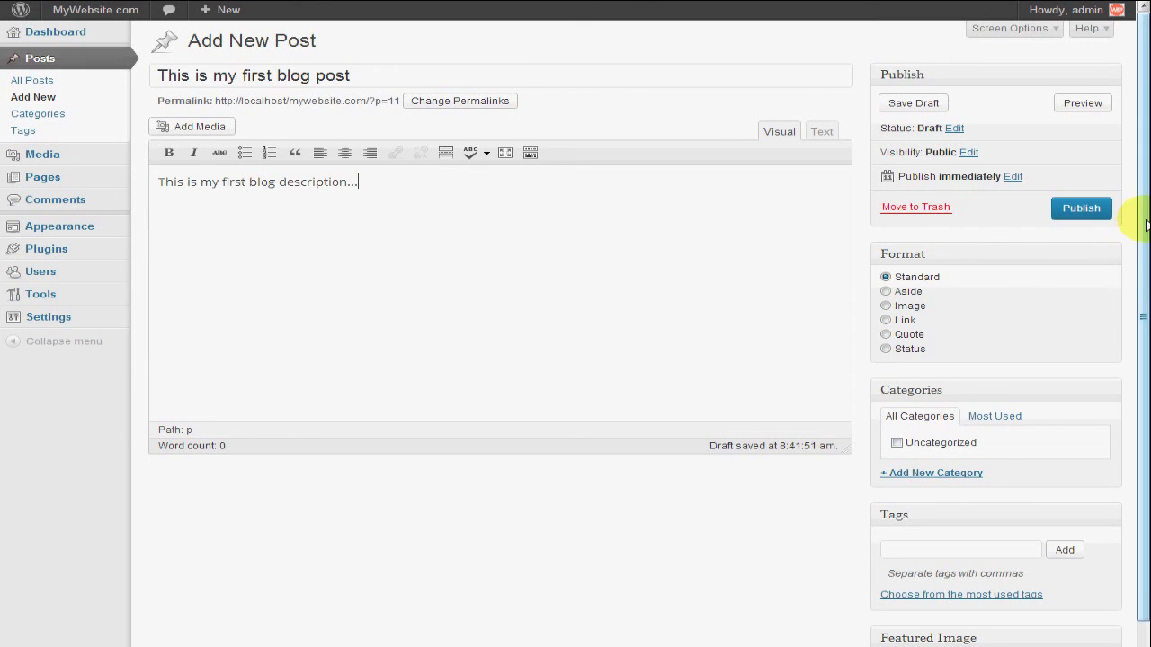
Open a preview of the draft post as it would look on the website.
{"action": "scroll", "coordinate": [1142, 243], "scroll_direction": "down", "scroll_amount": 2}
{"action": "scroll", "coordinate": [1144, 232], "scroll_direction": "up", "scroll_amount": 2}
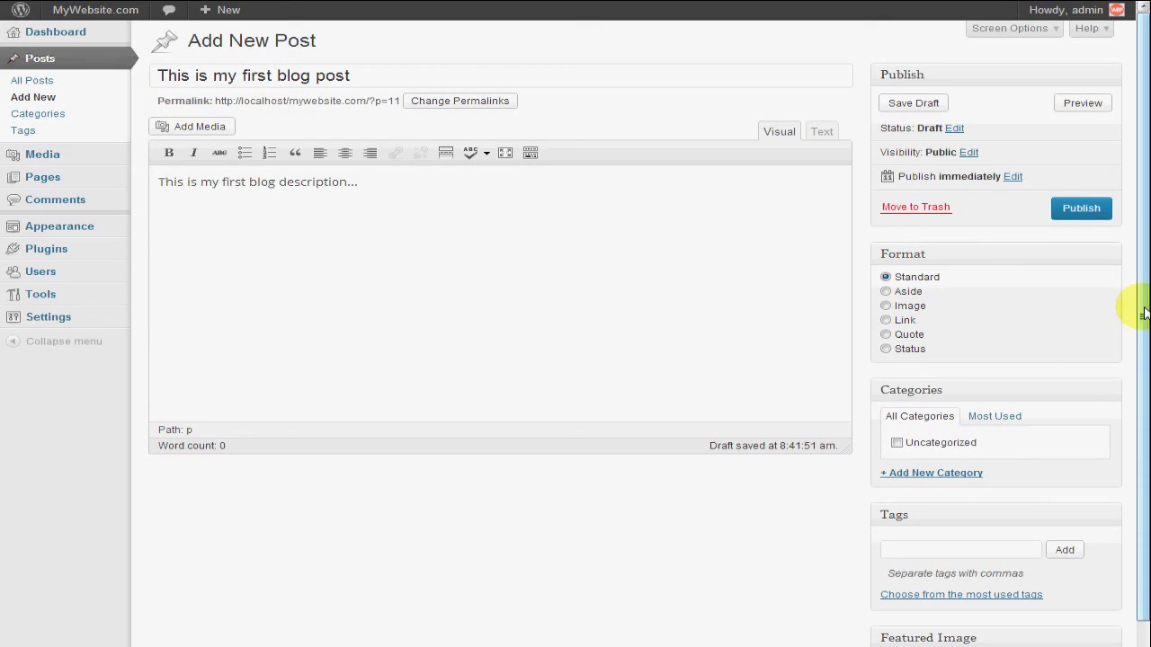
{"action": "scroll", "coordinate": [1138, 306], "scroll_direction": "down", "scroll_amount": 2}
{"action": "scroll", "coordinate": [1142, 342], "scroll_direction": "up", "scroll_amount": 2}
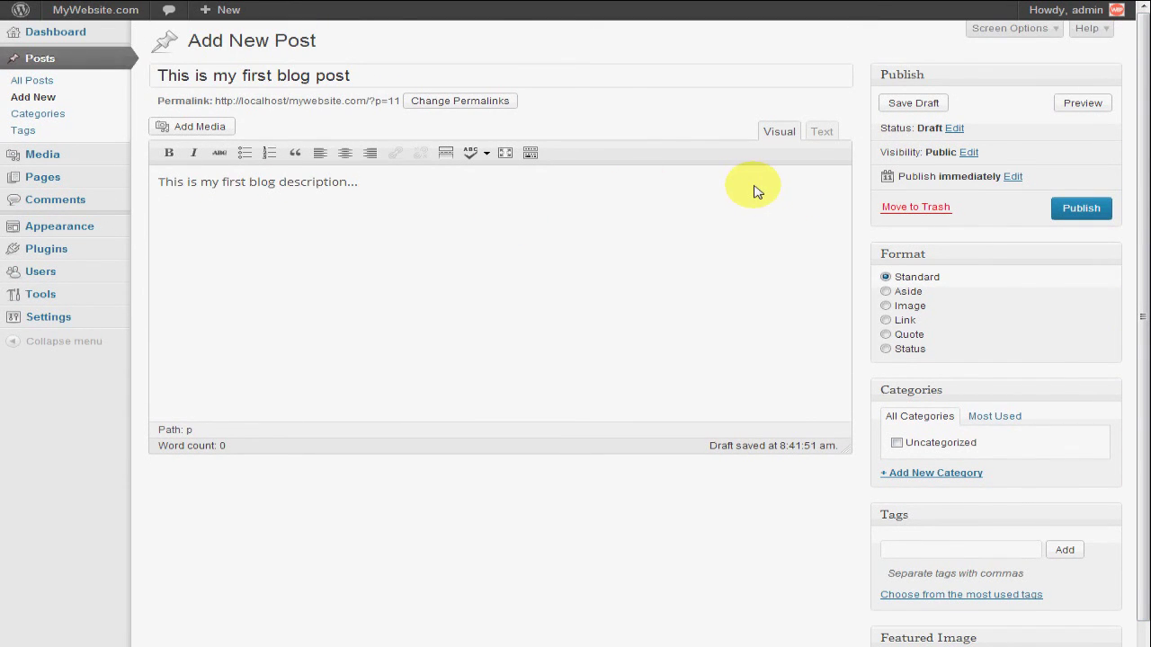
{"action": "left_click", "coordinate": [1082, 104]}
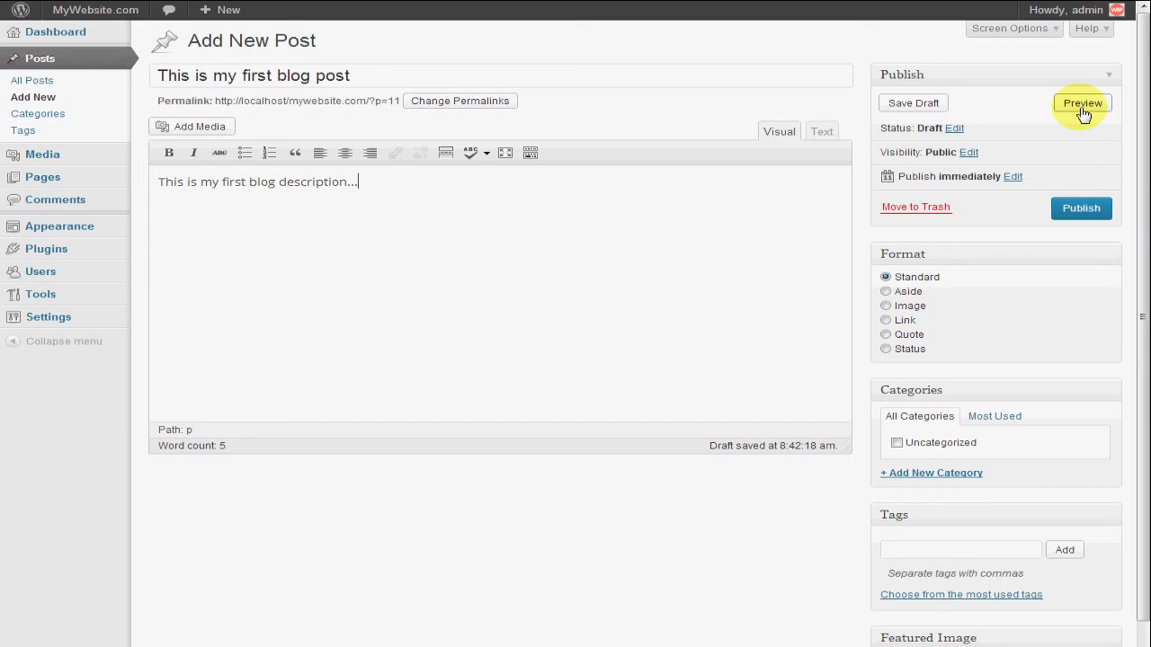
{"action": "left_click", "coordinate": [1083, 104]}
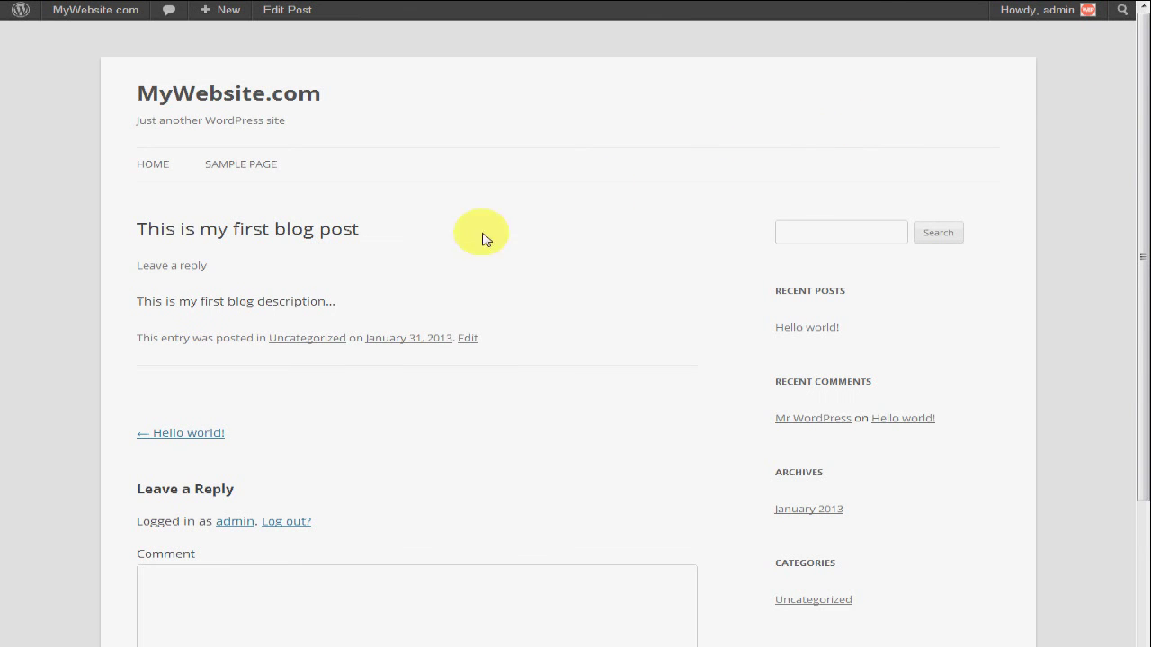
Examine the previewed page, checking the post's title, description, entry details and the comment area below it.
{"action": "left_click_drag", "start_coordinate": [1131, 141], "coordinate": [1131, 172]}
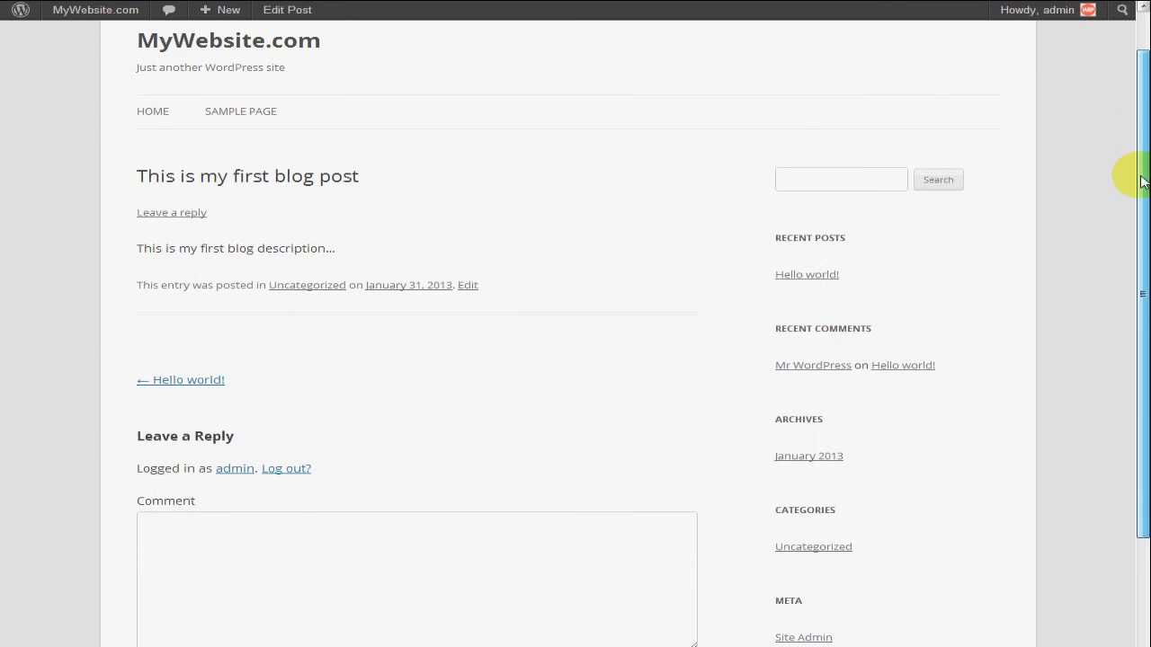
{"action": "left_click_drag", "start_coordinate": [511, 298], "coordinate": [95, 172]}
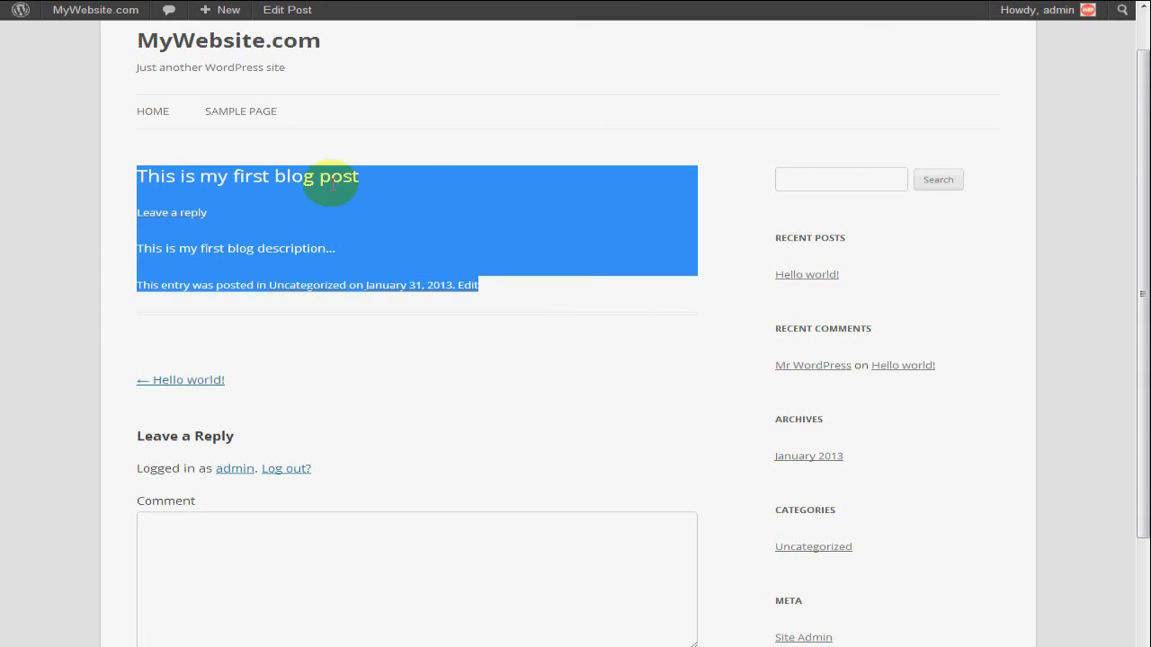
{"action": "left_click", "coordinate": [427, 201]}
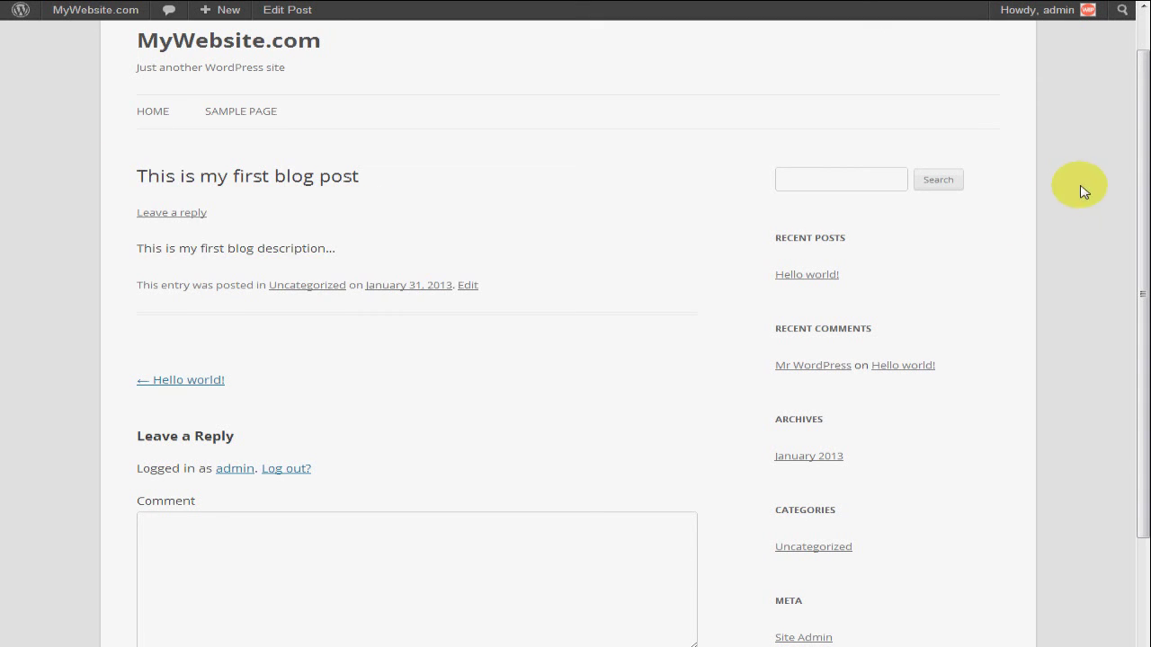
{"action": "left_click_drag", "start_coordinate": [1135, 180], "coordinate": [1126, 115]}
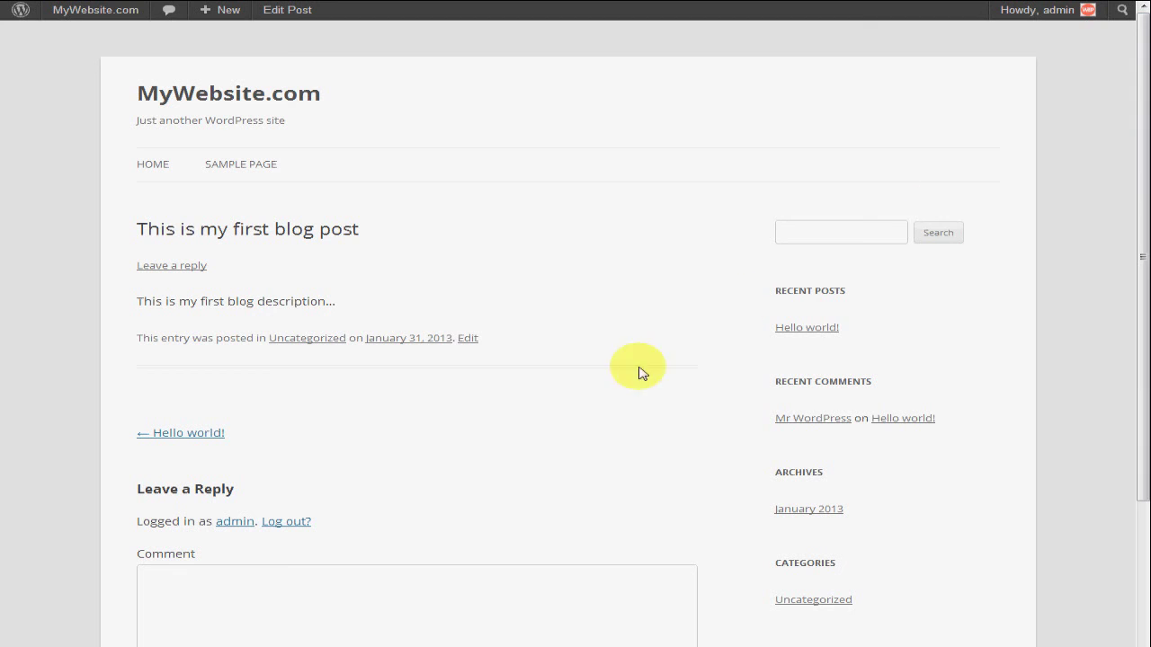
{"action": "left_click_drag", "start_coordinate": [1133, 159], "coordinate": [1135, 328]}
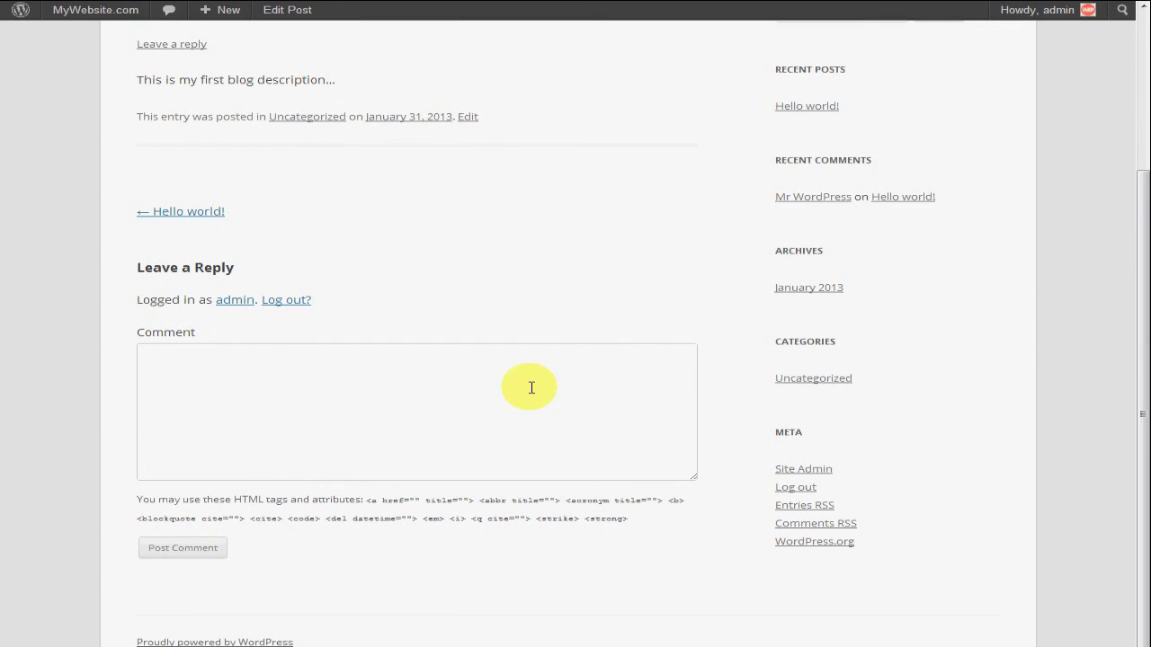
{"action": "left_click_drag", "start_coordinate": [1142, 236], "coordinate": [958, 90]}
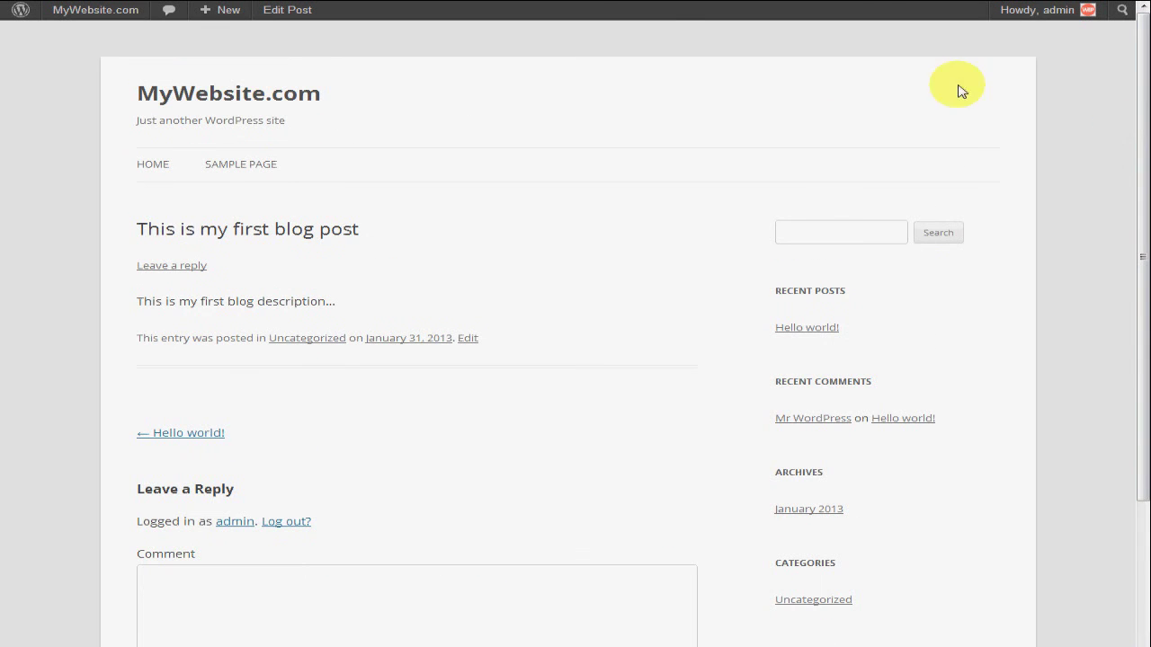
{"action": "left_click_drag", "start_coordinate": [126, 233], "coordinate": [495, 329]}
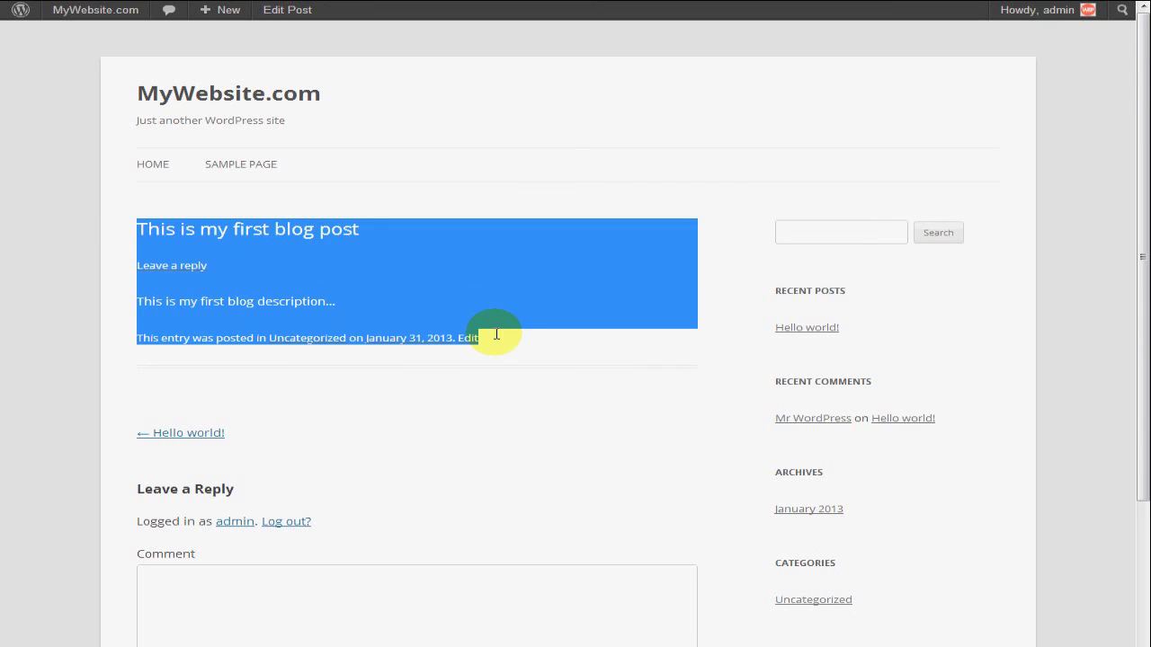
{"action": "left_click", "coordinate": [545, 334]}
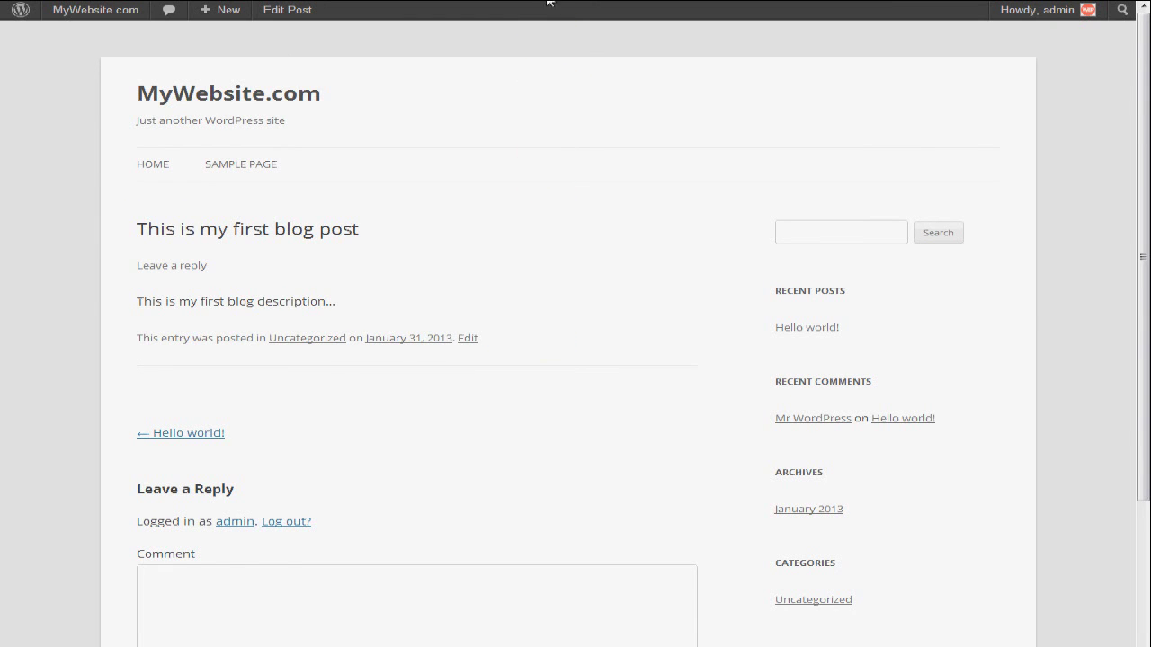
Return to the draft's editor and publish the post with public visibility.
{"action": "left_click", "coordinate": [287, 9]}
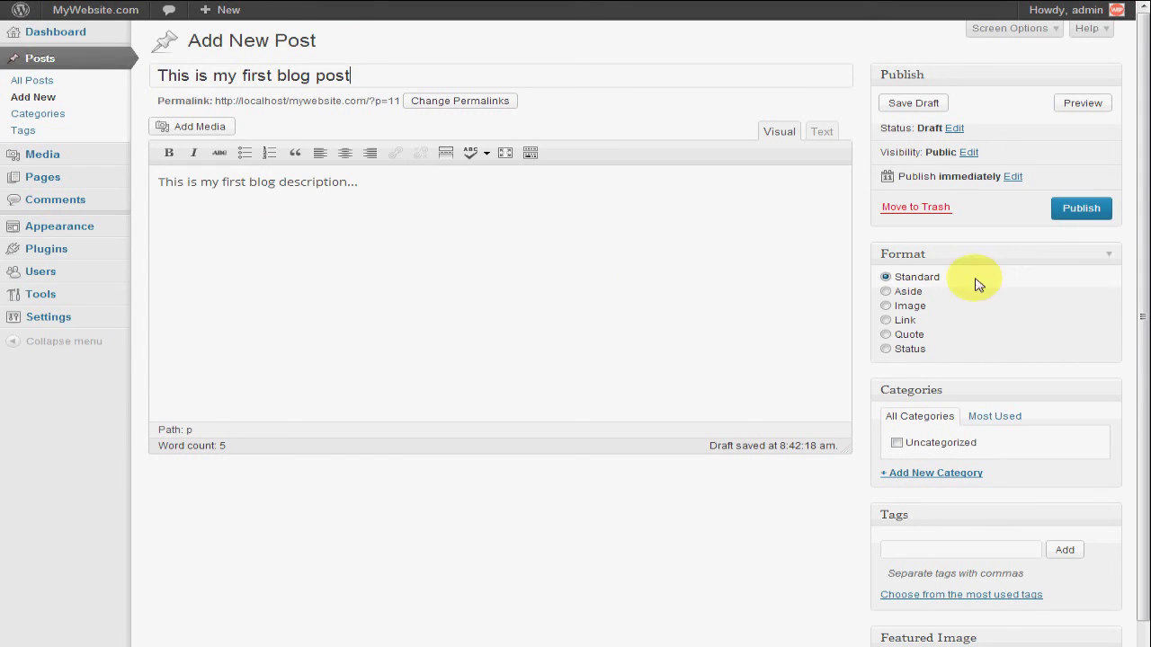
{"action": "left_click_drag", "start_coordinate": [1142, 193], "coordinate": [1118, 168]}
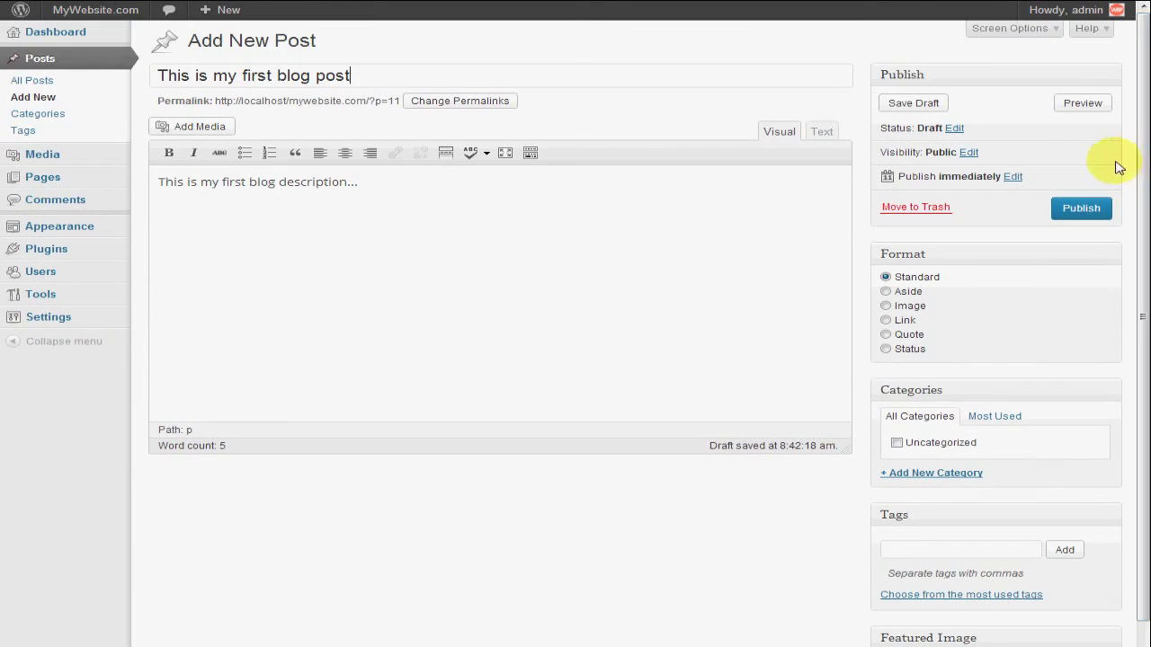
{"action": "left_click", "coordinate": [1082, 210]}
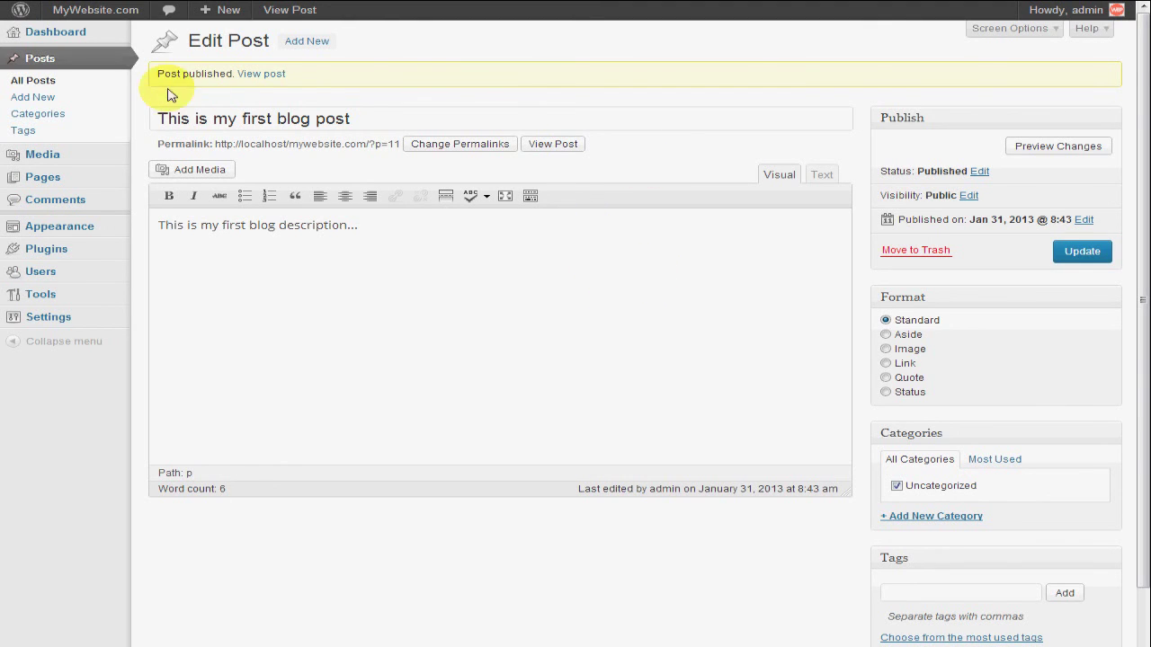
{"action": "left_click_drag", "start_coordinate": [157, 76], "coordinate": [239, 74]}
{"action": "left_click", "coordinate": [373, 87]}
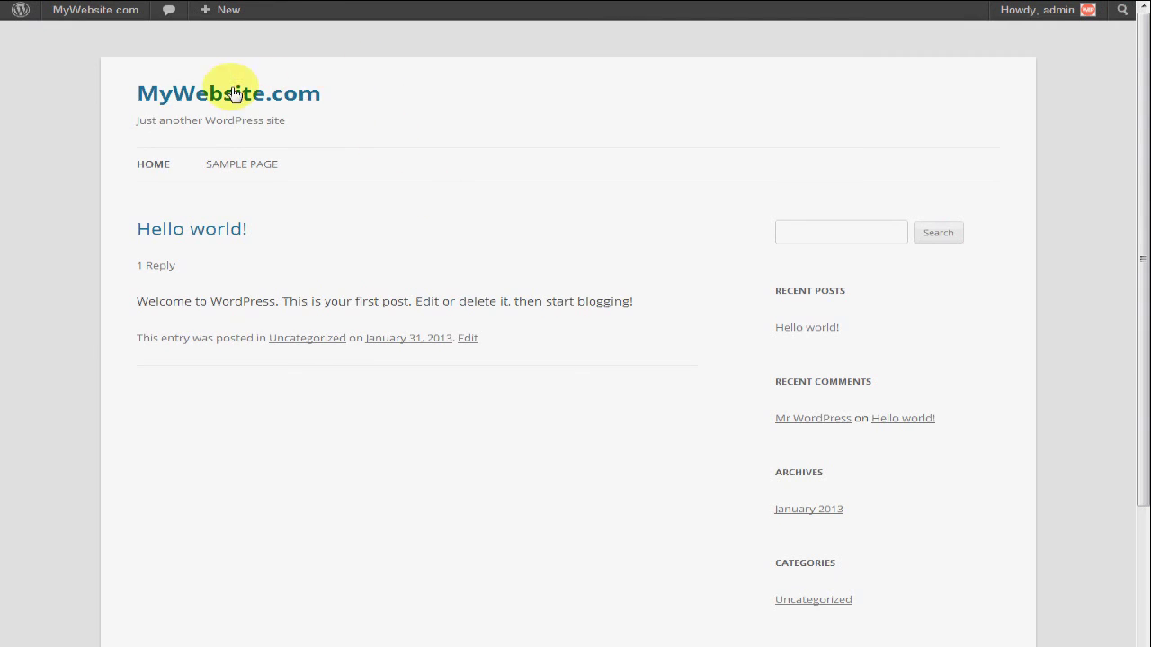
Reload the website's home page and check the entry for the newly published post.
{"action": "key", "text": "F5"}
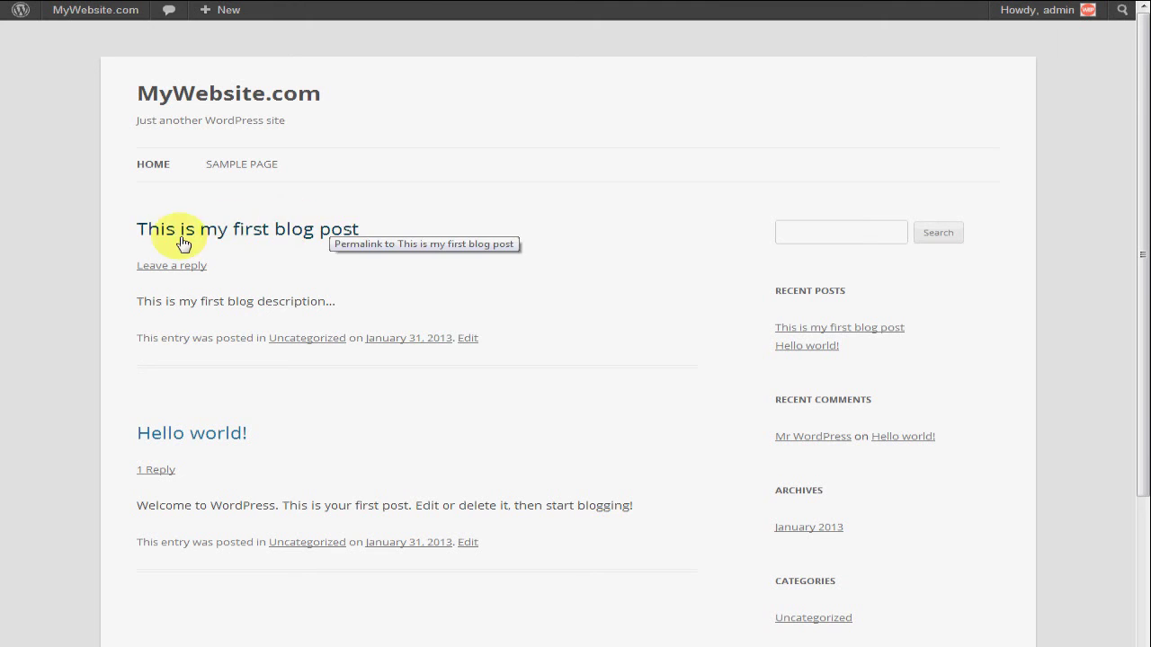
{"action": "left_click_drag", "start_coordinate": [133, 227], "coordinate": [501, 339]}
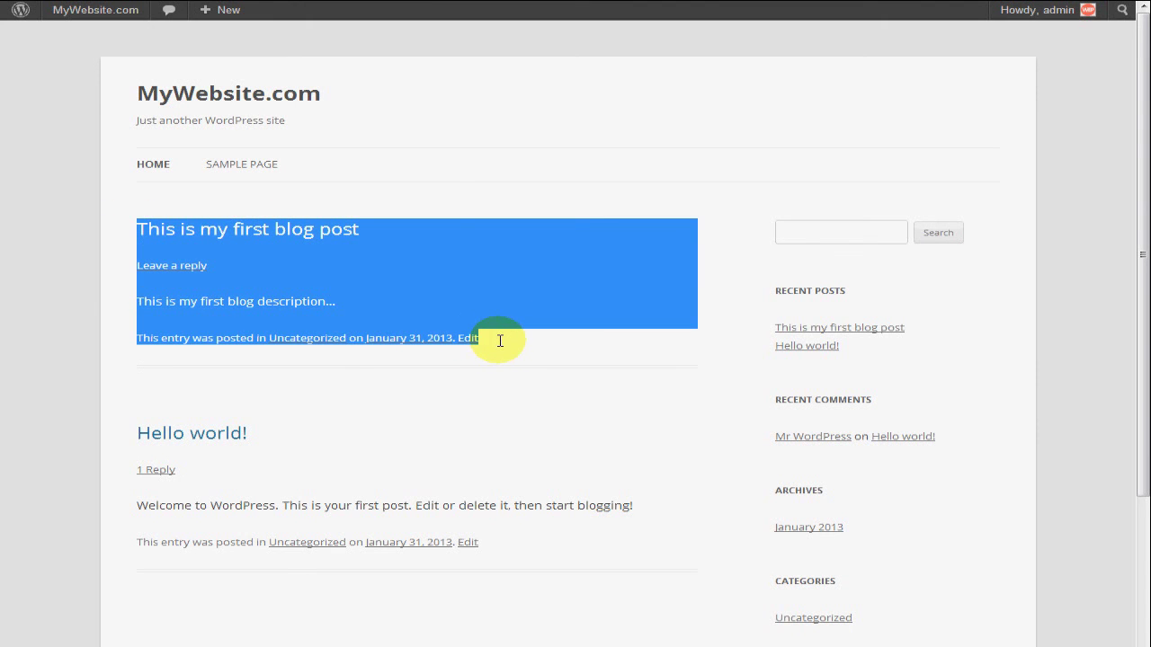
{"action": "left_click", "coordinate": [513, 293]}
Go back to the editor of the published first blog post.
{"action": "left_click", "coordinate": [468, 338]}
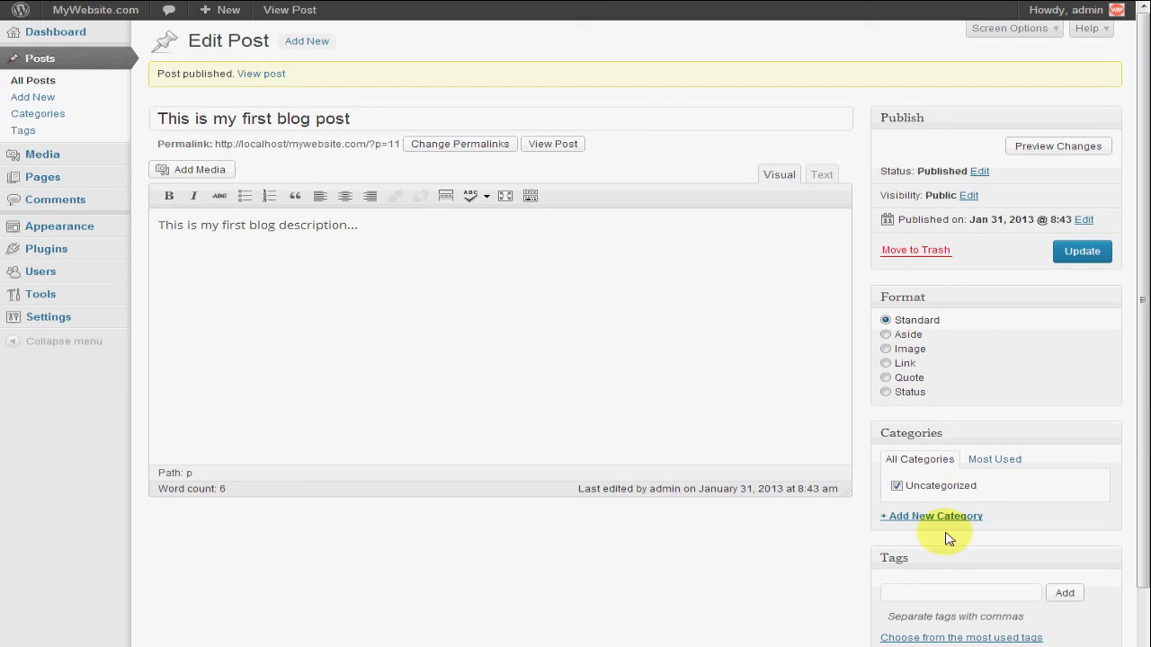
{"action": "left_click_drag", "start_coordinate": [1138, 308], "coordinate": [1142, 175]}
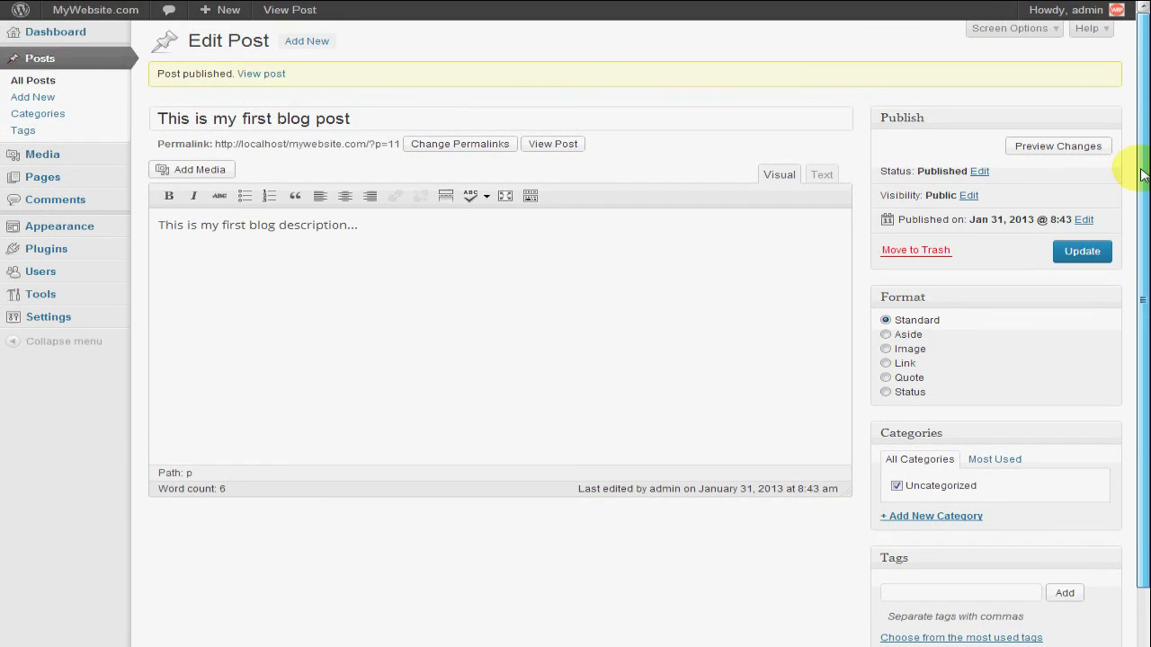
{"action": "left_click", "coordinate": [483, 234]}
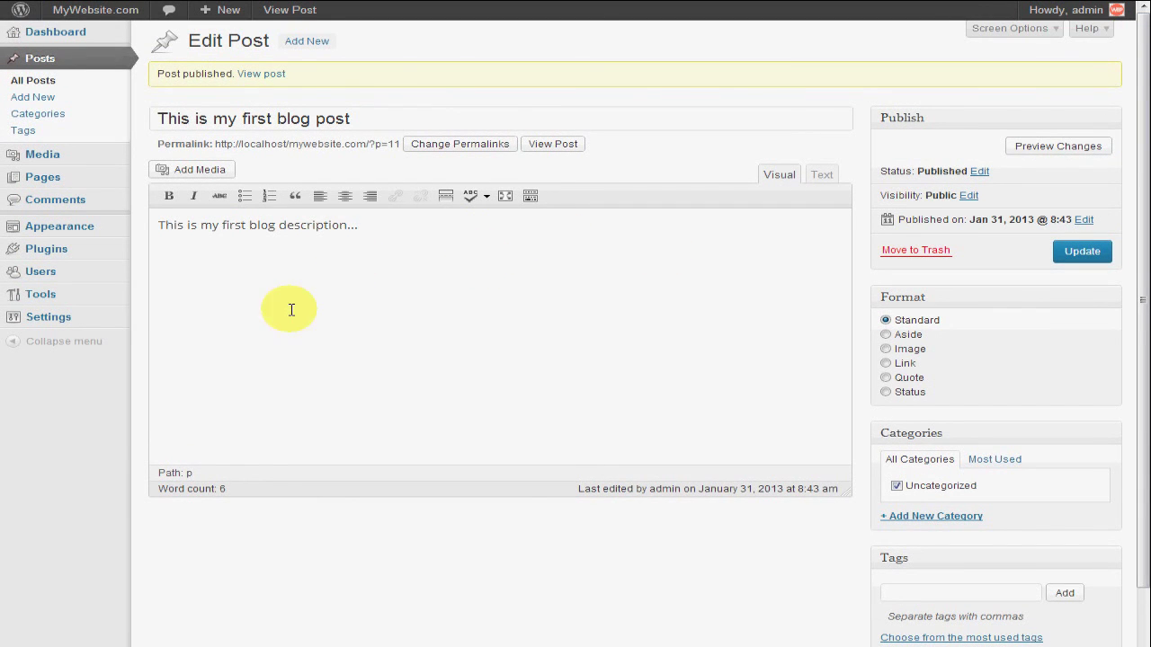